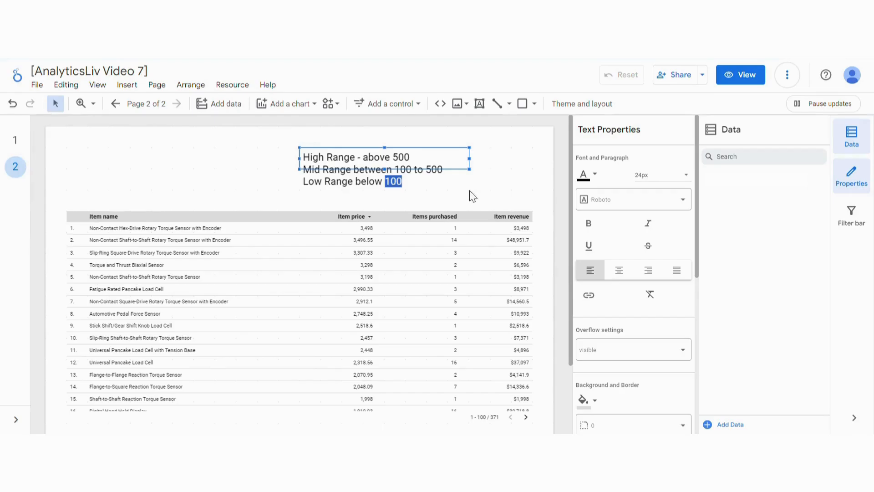
# - Start a new calculated field in the item table's data source and enlarge the formula editor area
pyautogui.scroll(-3, 539, 252)
pyautogui.click(486, 360)
pyautogui.scroll(3, 558, 330)
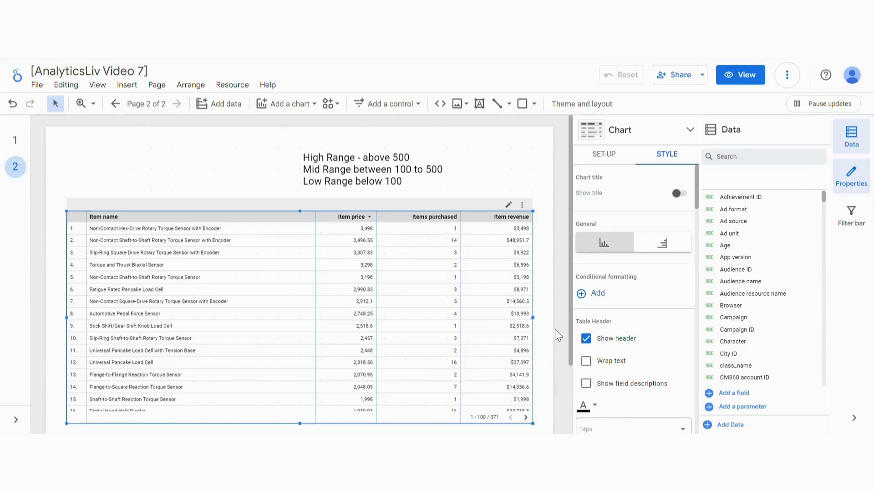
pyautogui.click(739, 394)
pyautogui.click(742, 317)
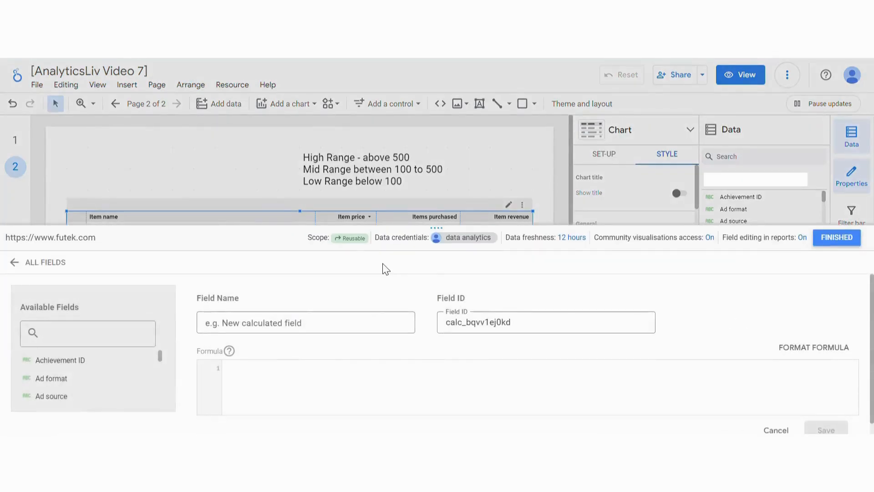
pyautogui.moveTo(437, 228); pyautogui.dragTo(441, 162)
# - Name the new calculated field "Item Price Range"
pyautogui.click(339, 256)
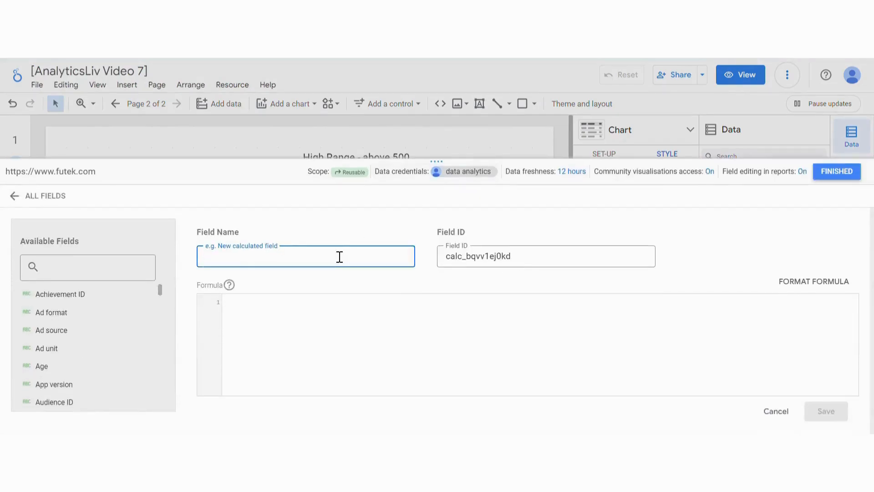
pyautogui.write('Item Price range')
pyautogui.press('BackSpace')
pyautogui.press('BackSpace')
pyautogui.press('BackSpace')
pyautogui.press('BackSpace')
pyautogui.press('BackSpace')
pyautogui.write('Range')
# - Begin the formula with CASE and a first condition returning "Low Price Range" when Item price is <100
pyautogui.click(370, 326)
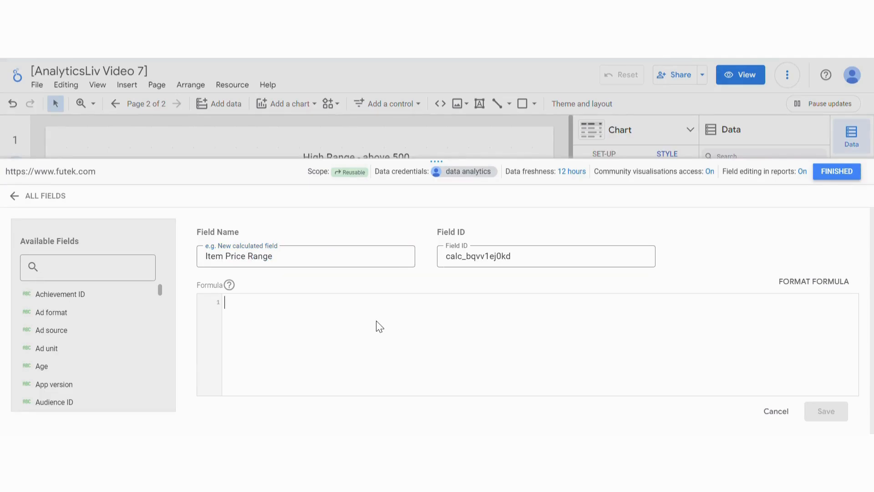
pyautogui.write('CASE')
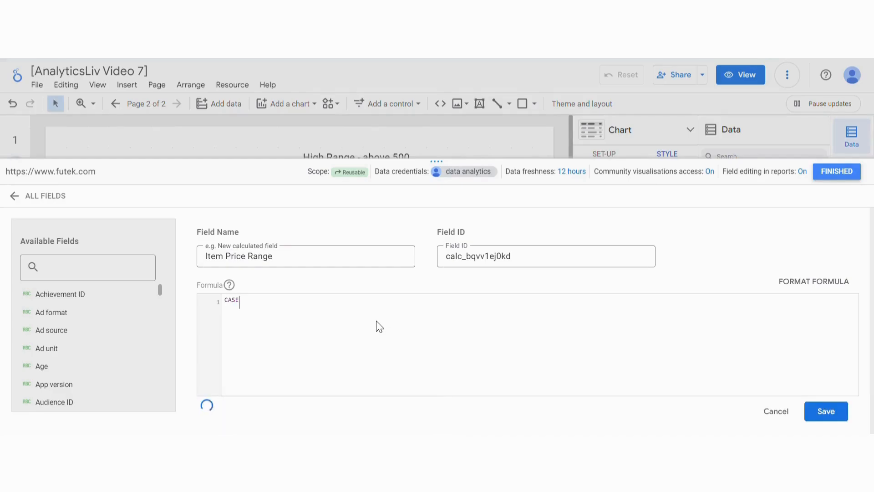
pyautogui.press('Return')
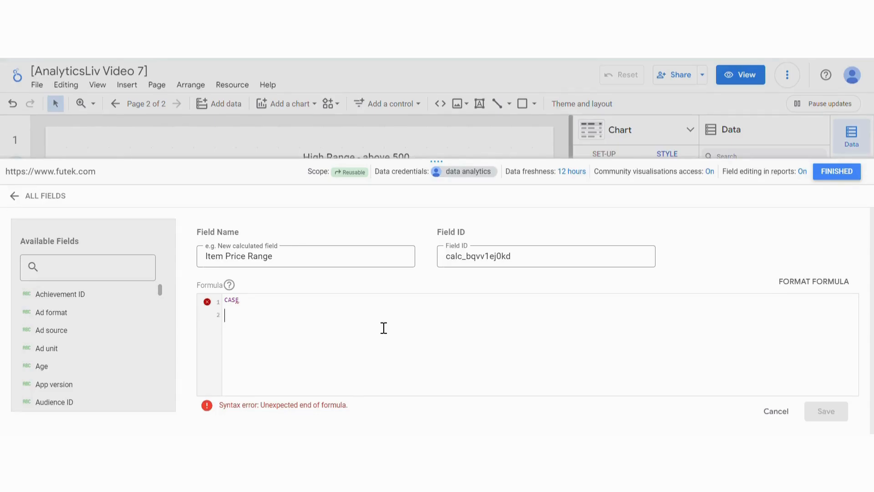
pyautogui.write('WHEN item pri')
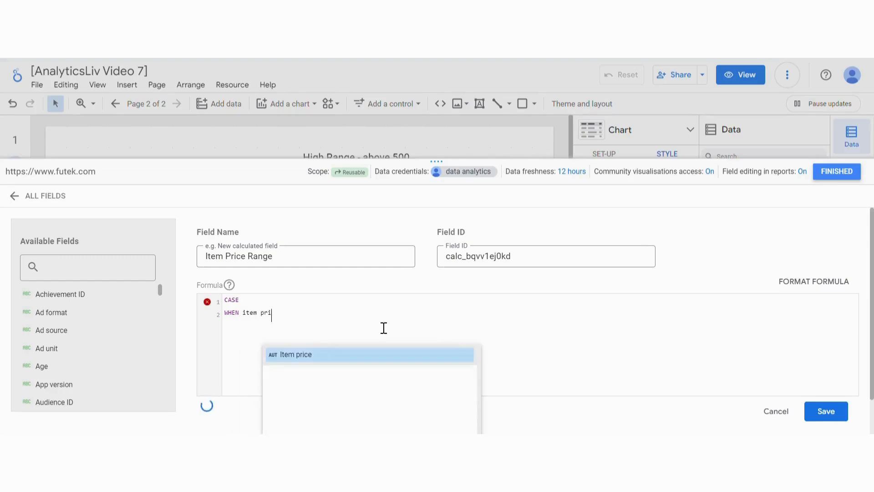
pyautogui.press('Return')
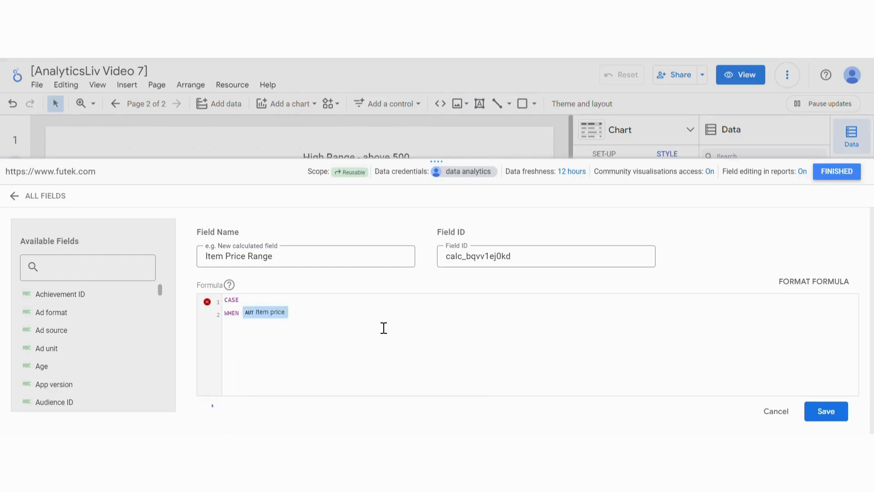
pyautogui.write('<100 Then "Low Price range')
pyautogui.click(372, 324)
pyautogui.press('BackSpace')
pyautogui.write('R')
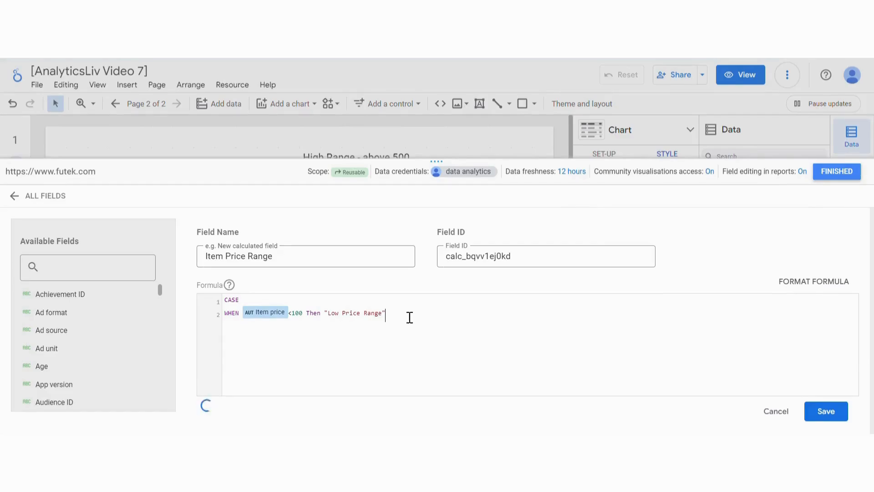
# - Add a second WHEN line that compares Item price with 100 and joins another Item price reference using "and"
pyautogui.write('When item pric')
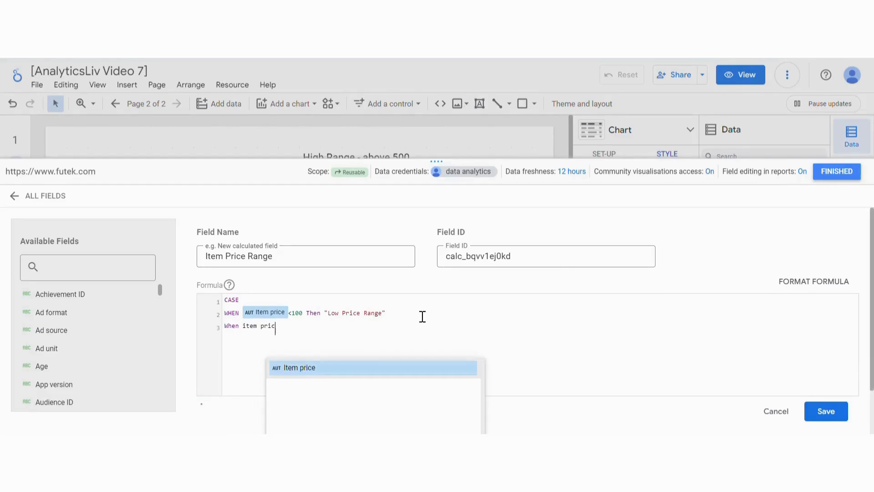
pyautogui.press('Return')
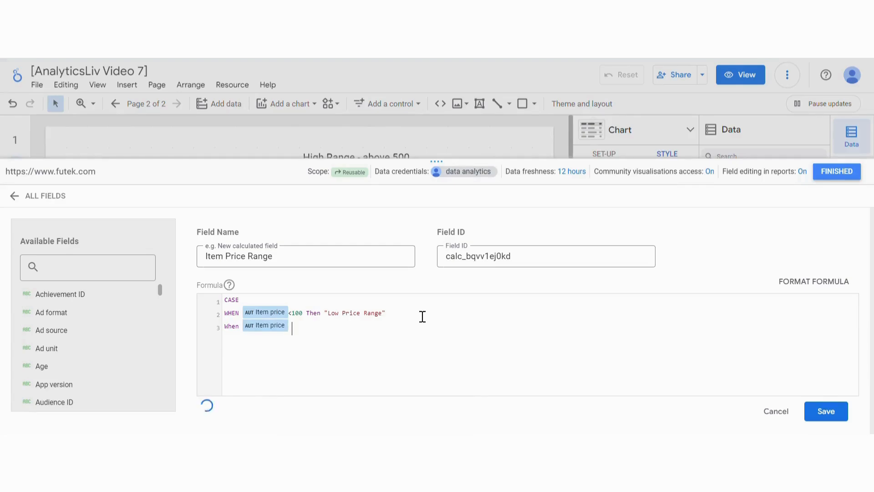
pyautogui.write('<=100')
pyautogui.write(' and')
pyautogui.write(' item price')
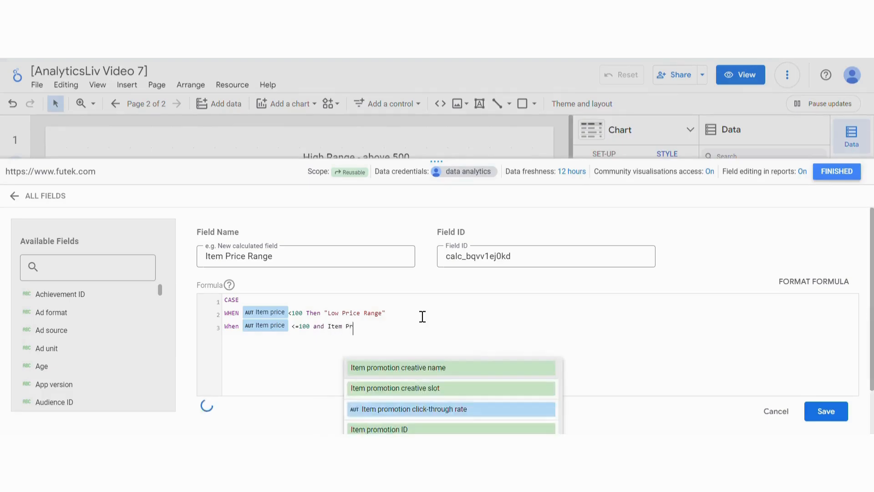
pyautogui.press('Return')
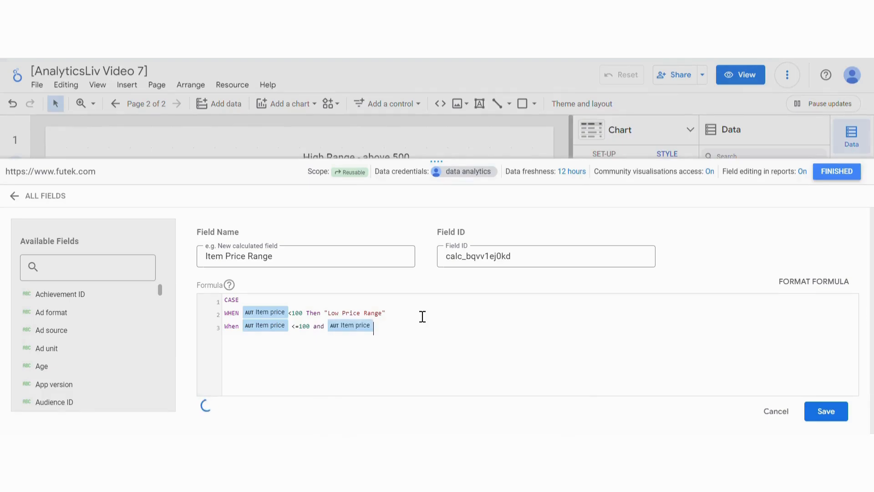
pyautogui.click(298, 331)
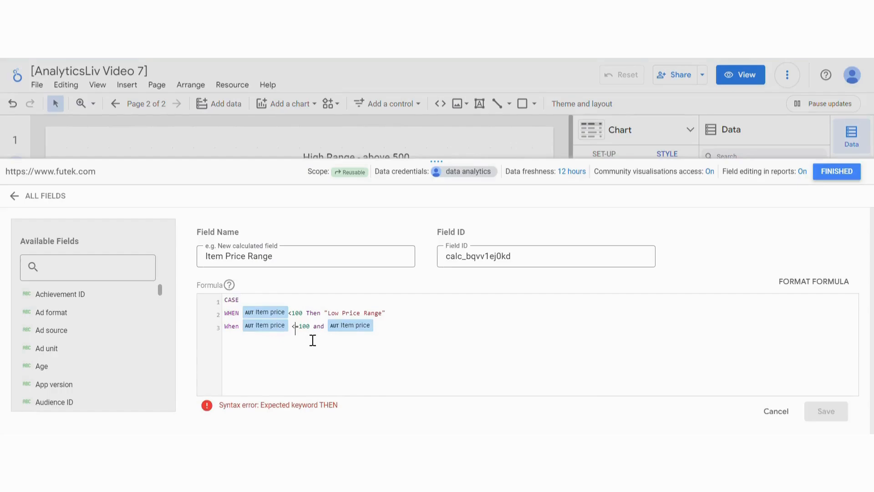
pyautogui.press('BackSpace')
pyautogui.write('?')
pyautogui.press('End')
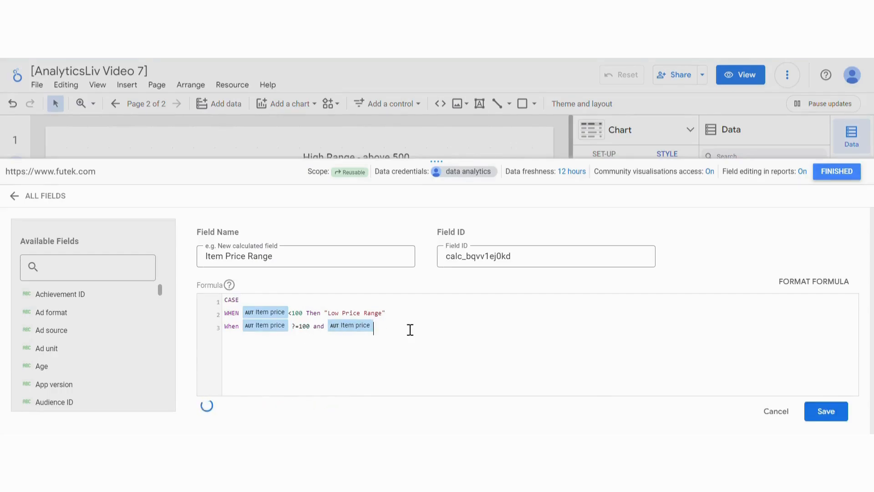
# - Complete the second condition with an upper limit of <= 500 and the result "Mid Price Range"
pyautogui.write('<= 500')
pyautogui.write('Then')
pyautogui.write(' ""')
pyautogui.write('Mid Price rang')
pyautogui.write('e')
pyautogui.press('Left')
pyautogui.press('Left')
pyautogui.press('Left')
pyautogui.press('Left')
pyautogui.press('BackSpace')
pyautogui.write('Range" When')
# - Begin a third WHEN line in the formula with the Item price field
pyautogui.press('BackSpace')
pyautogui.press('BackSpace')
pyautogui.press('BackSpace')
pyautogui.press('BackSpace')
pyautogui.write('hen item ')
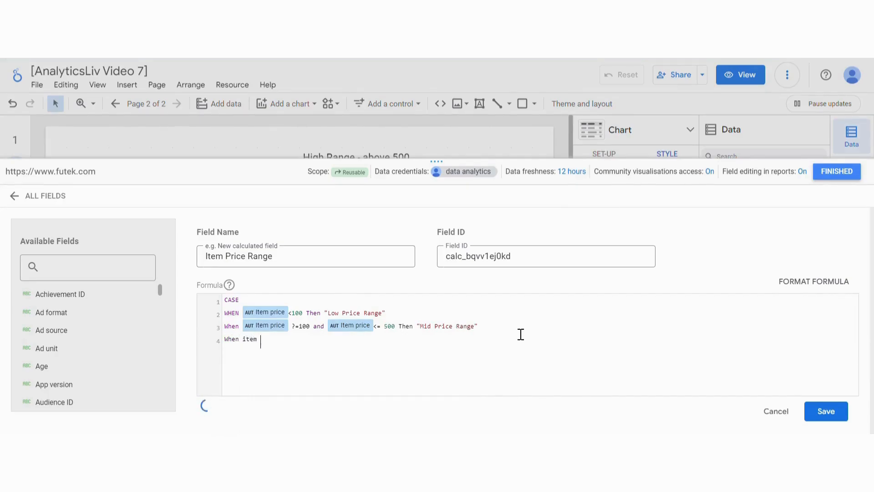
pyautogui.write('pric')
pyautogui.press('Return')
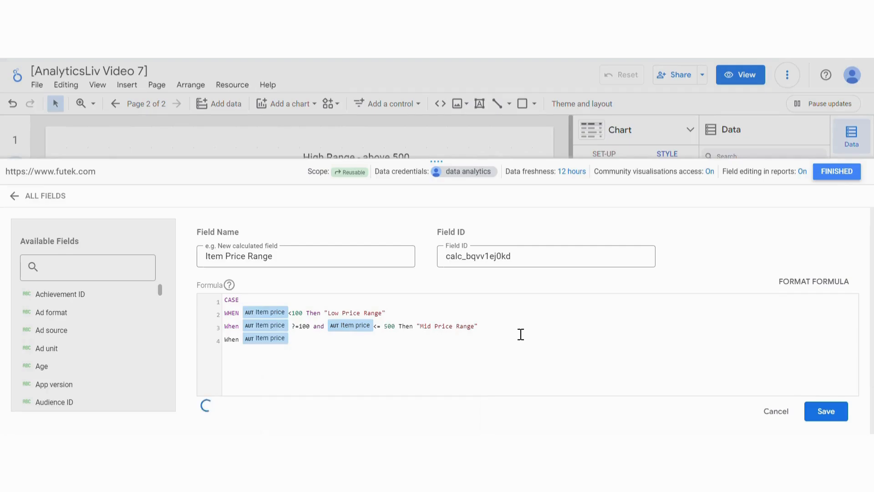
# - Correct the operator before 100 in the second condition to >=
pyautogui.click(295, 326)
pyautogui.press('BackSpace')
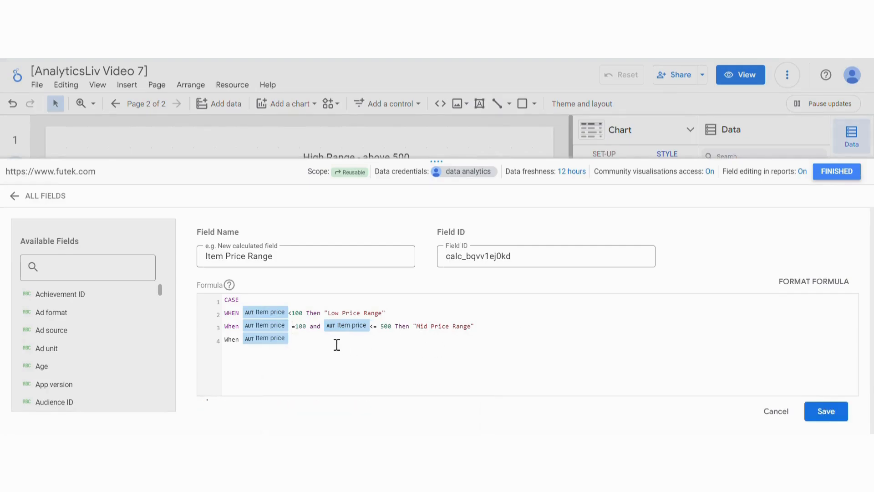
pyautogui.write('>')
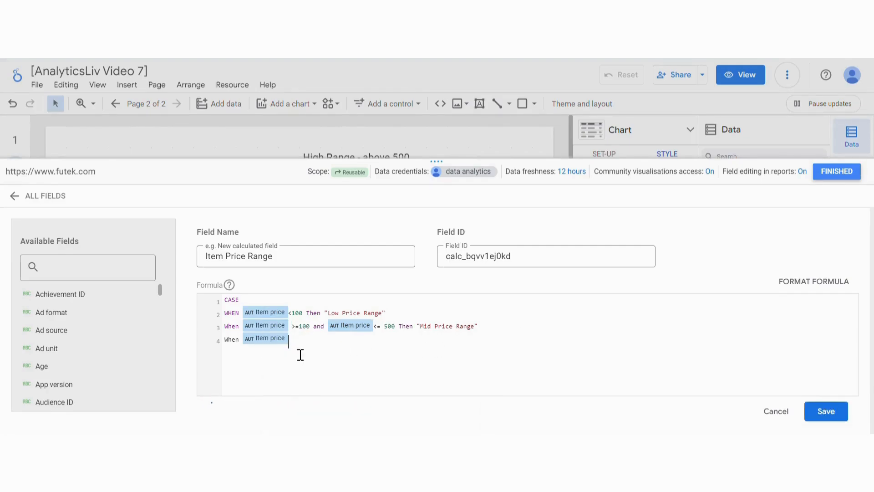
# - Complete the third condition with >500 Then "High Price Range" and close the formula with END
pyautogui.click(316, 351)
pyautogui.write('>500 Then "High Price Range')
pyautogui.press('Return')
pyautogui.write('END')
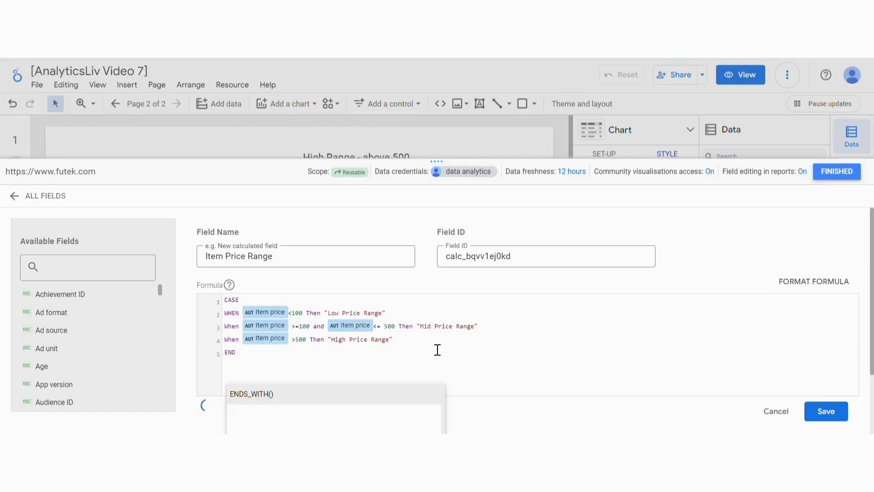
pyautogui.click(391, 360)
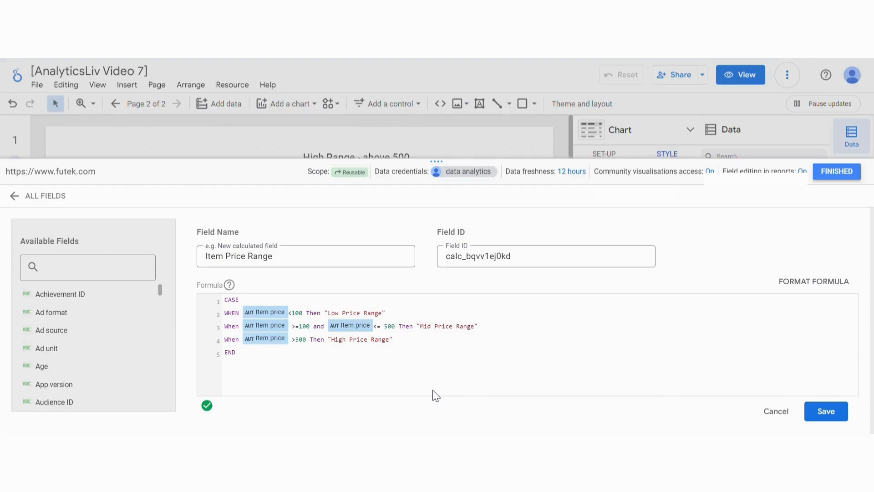
# - Review the formula's price conditions and the range label each one returns
pyautogui.moveTo(410, 345); pyautogui.dragTo(234, 318)
pyautogui.click(402, 318)
pyautogui.doubleClick(298, 319)
pyautogui.click(322, 327)
pyautogui.moveTo(417, 326); pyautogui.dragTo(473, 335)
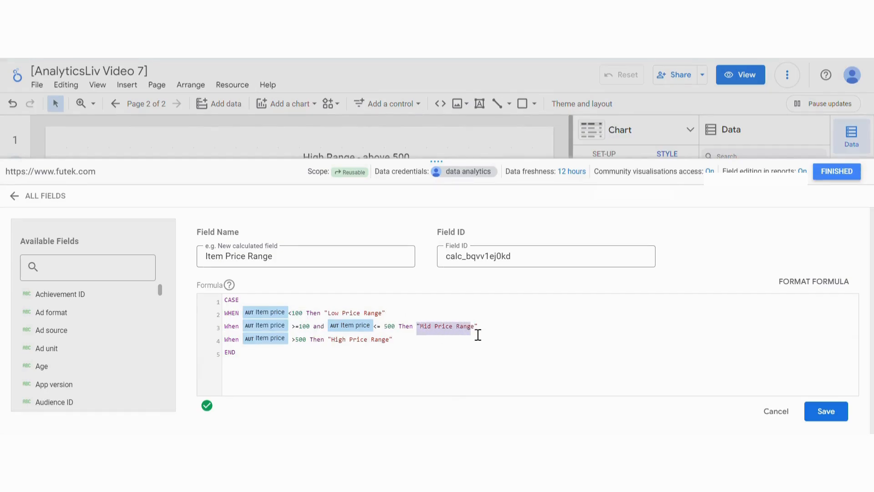
pyautogui.click(483, 332)
pyautogui.click(310, 327)
pyautogui.click(395, 337)
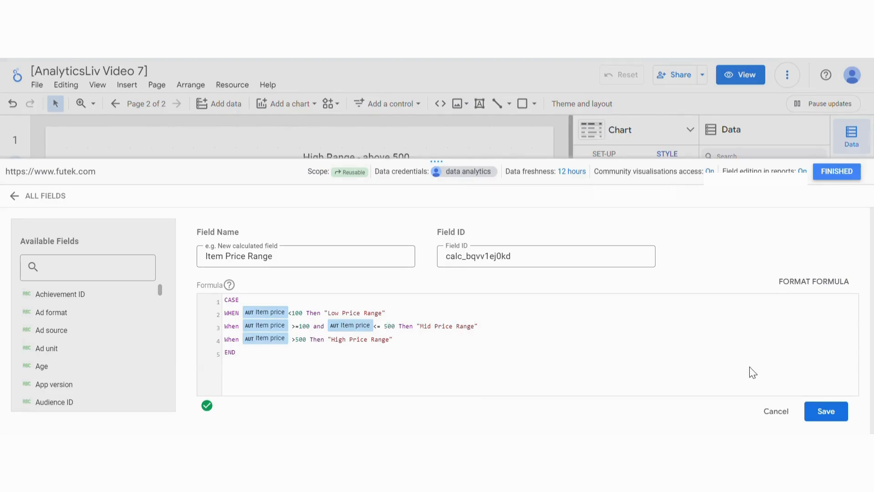
# - Save the Item Price Range calculated field and return to the table's data setup
pyautogui.click(842, 417)
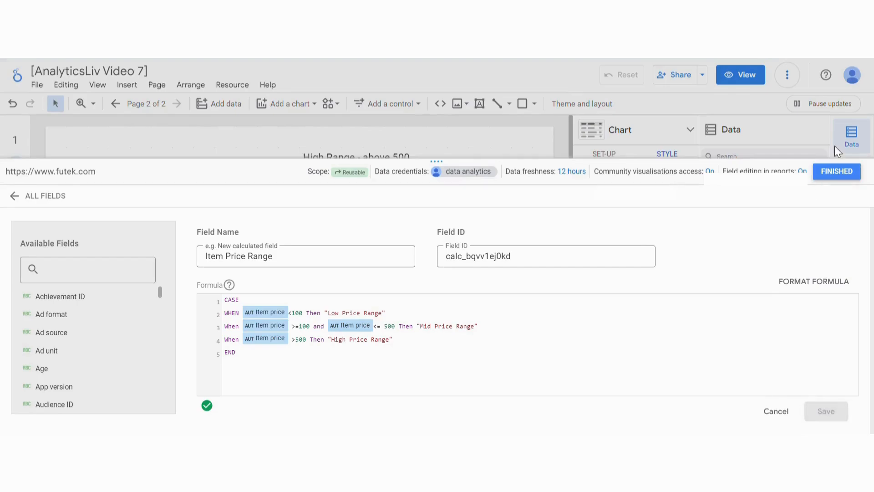
pyautogui.click(834, 173)
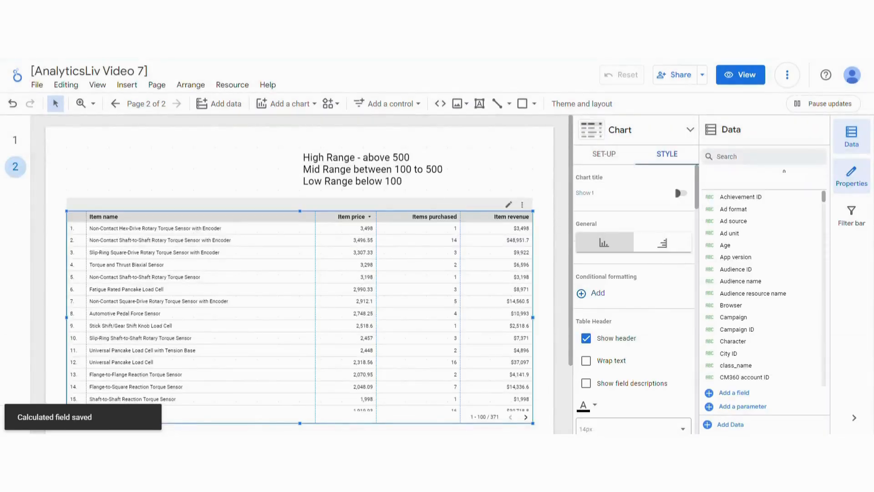
pyautogui.click(619, 157)
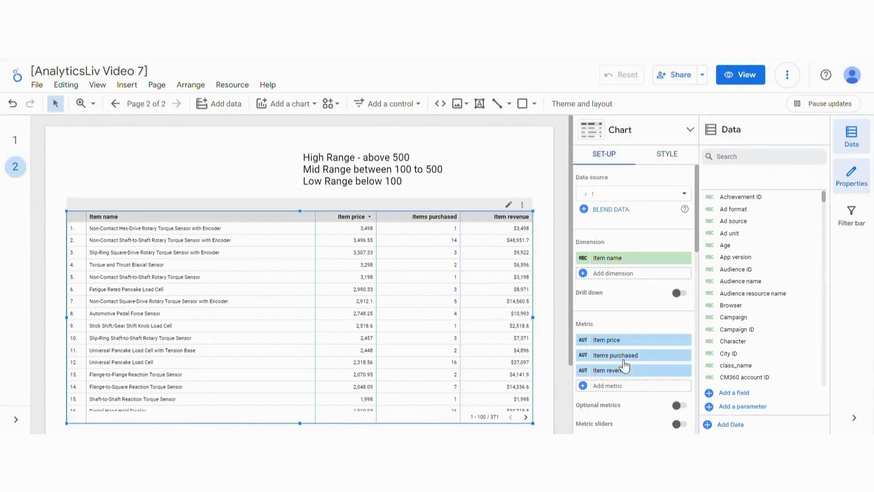
pyautogui.click(619, 385)
pyautogui.write('item pr')
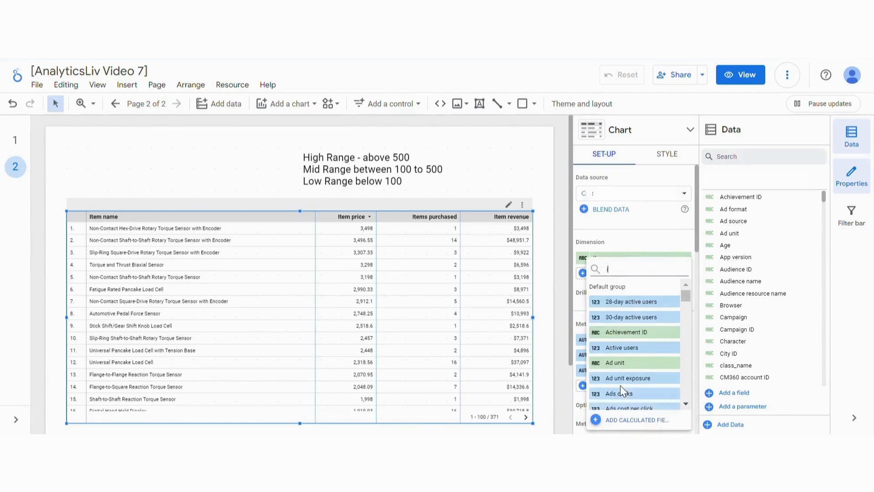
pyautogui.write('ic')
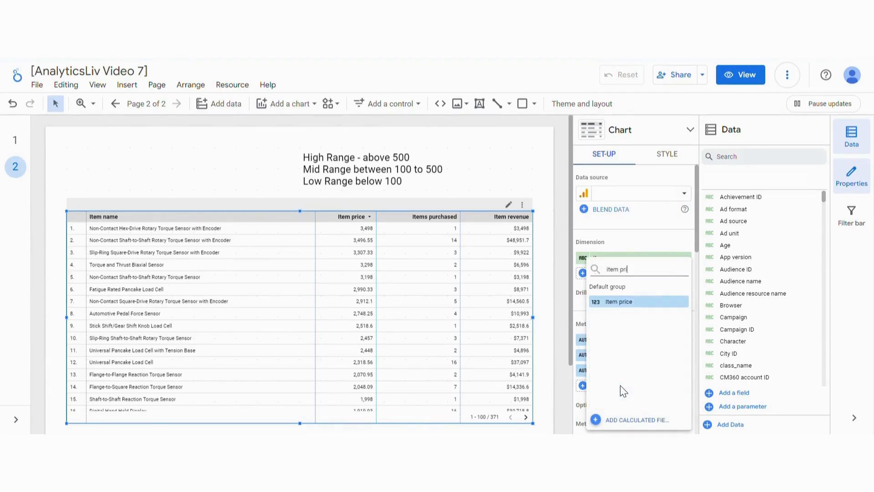
pyautogui.click(561, 301)
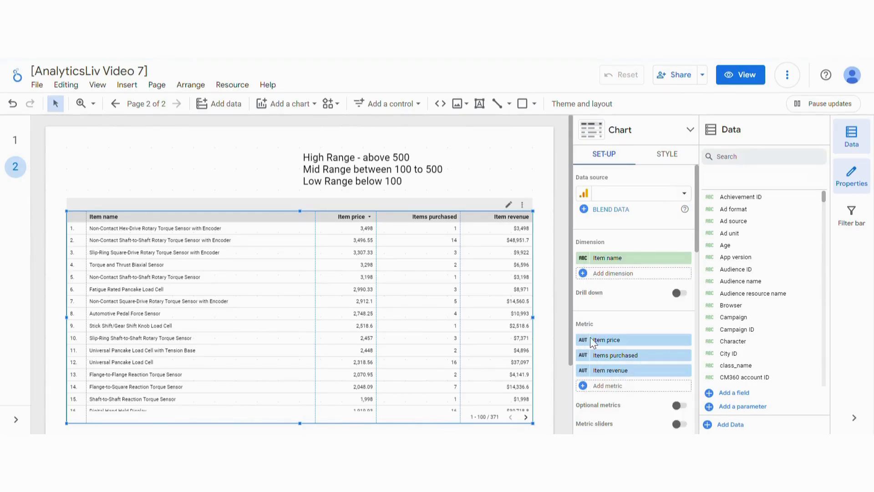
# - Add Item Price Range as a metric of the table and place it ahead of Item price
pyautogui.click(617, 385)
pyautogui.write('item')
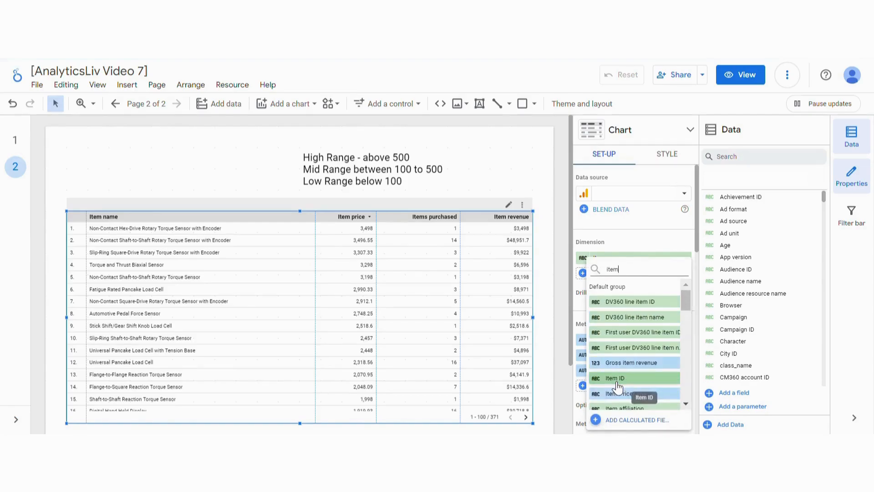
pyautogui.write(' p')
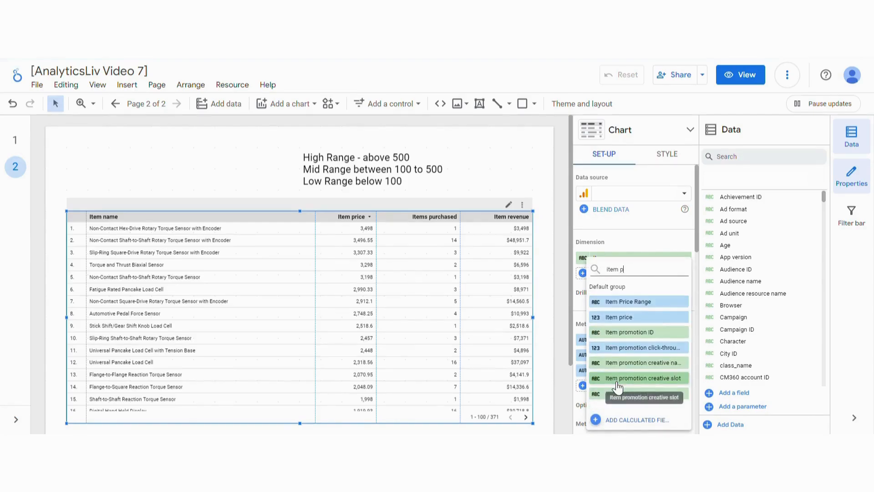
pyautogui.click(660, 302)
pyautogui.moveTo(634, 385); pyautogui.dragTo(623, 353)
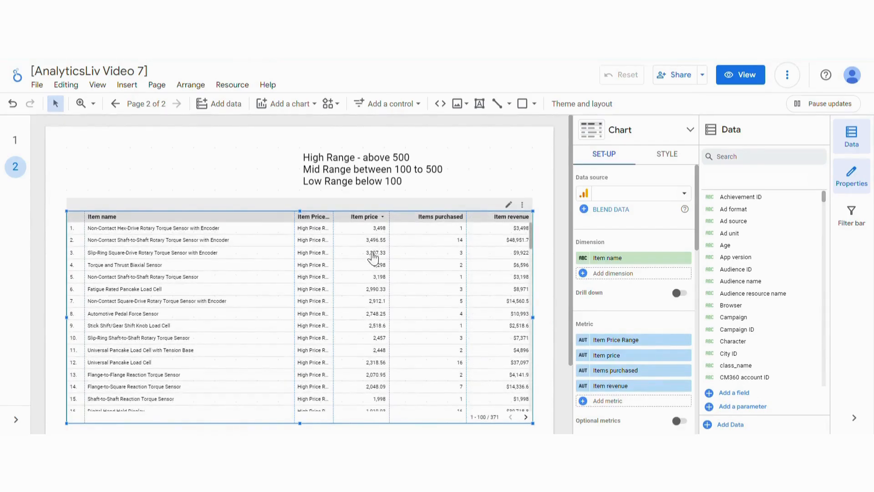
# - Resize the table's columns to fit their data
pyautogui.click(522, 204)
pyautogui.moveTo(607, 319)
pyautogui.click(657, 321)
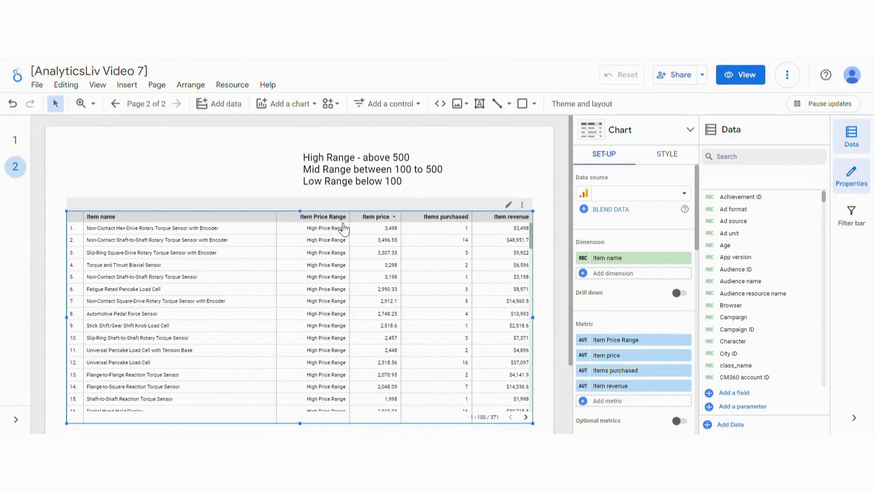
# - Examine the table rows to compare each Item Price Range label with its item price
pyautogui.scroll(-2, 405, 243)
pyautogui.scroll(-10, 409, 243)
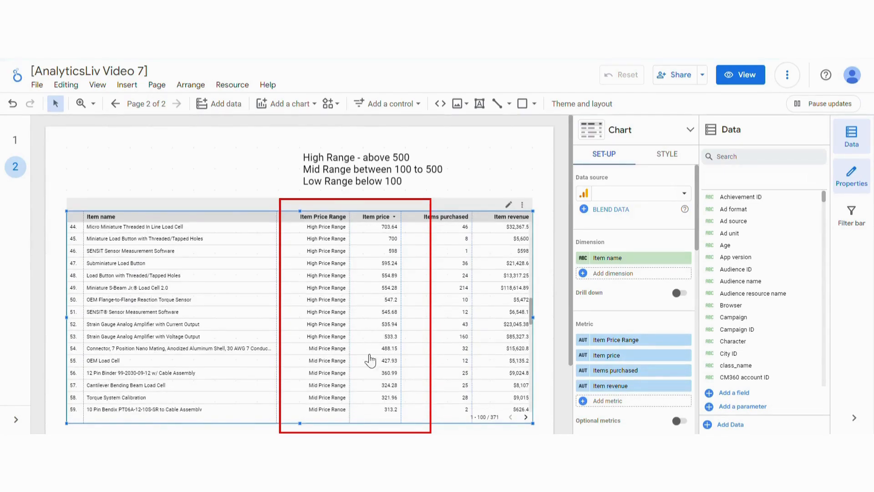
pyautogui.scroll(-5, 433, 349)
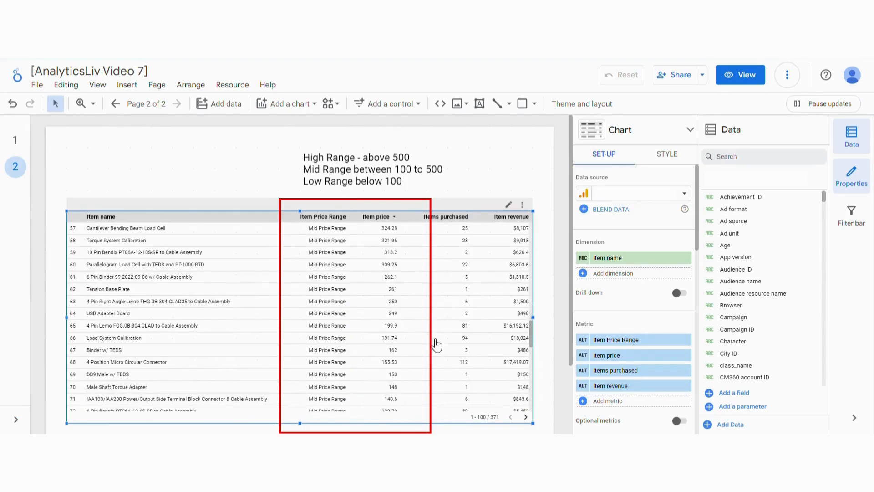
pyautogui.scroll(-2, 351, 392)
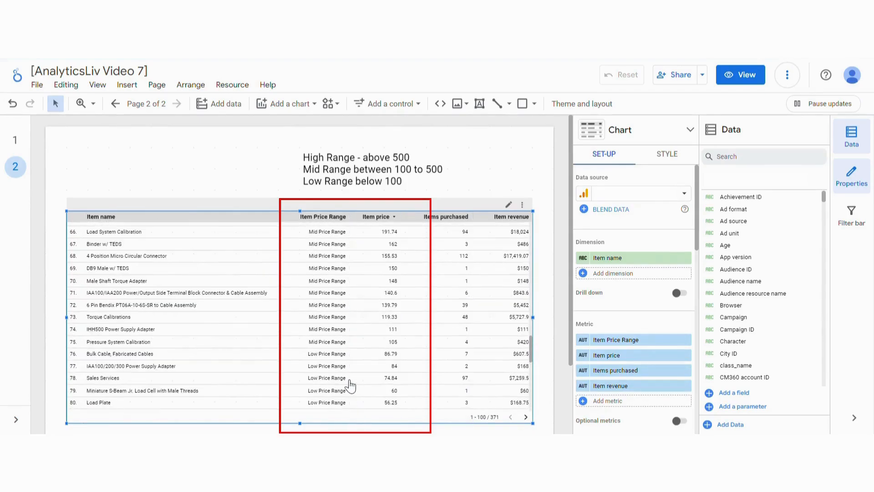
pyautogui.scroll(12, 484, 346)
pyautogui.scroll(7, 483, 331)
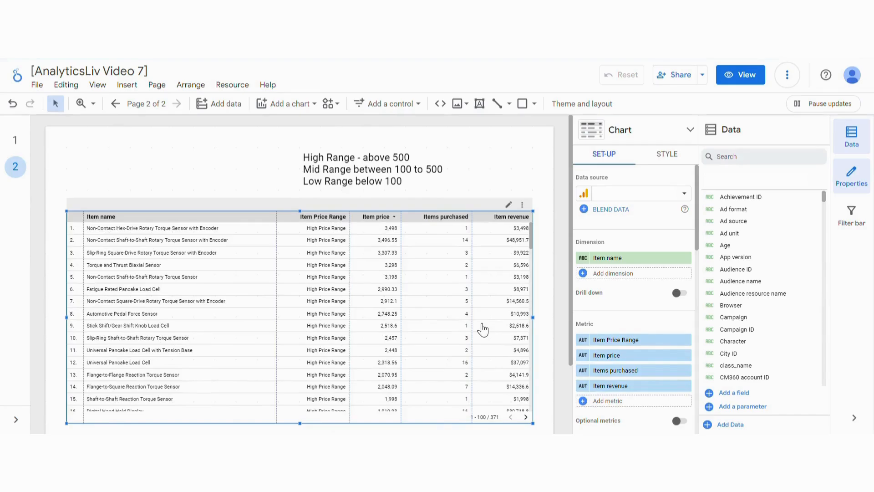